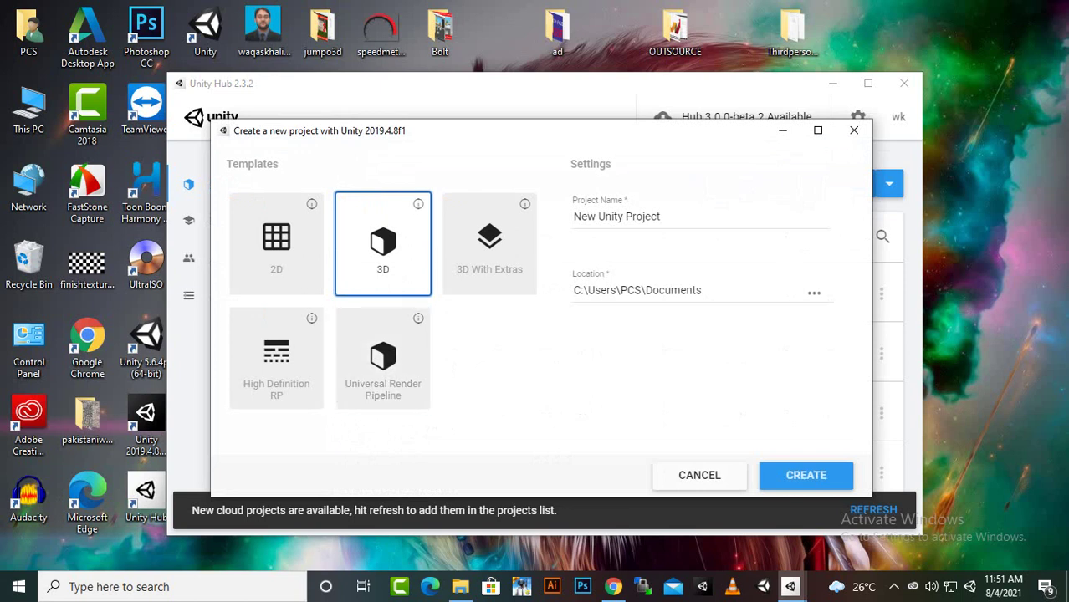
- Name the new 3D project "Bus Simulator Pakistan" and create it
drag(661, 217, 573, 217)
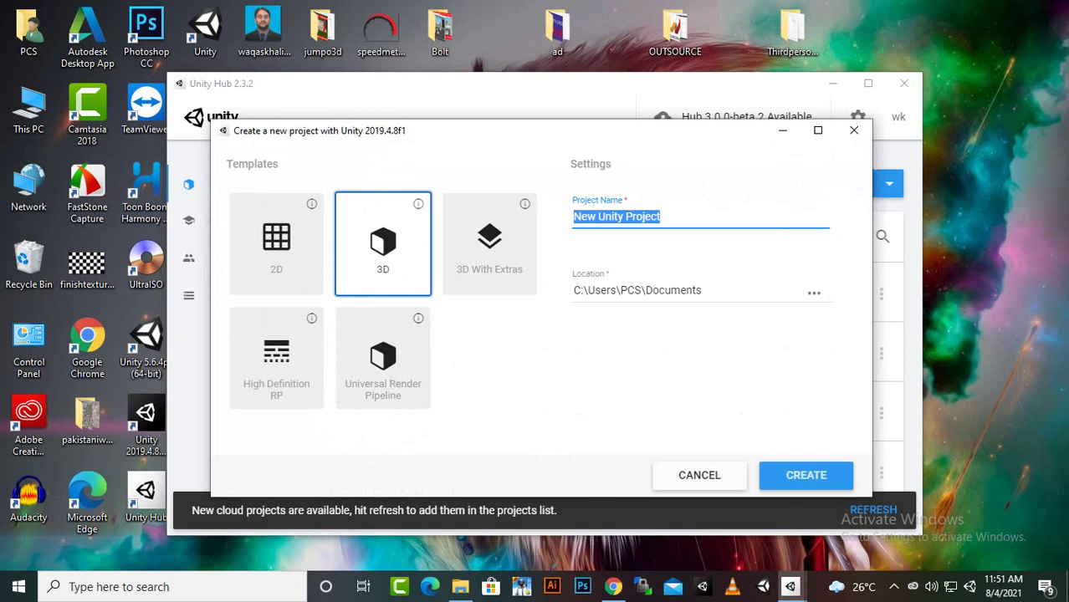
text(Bus )
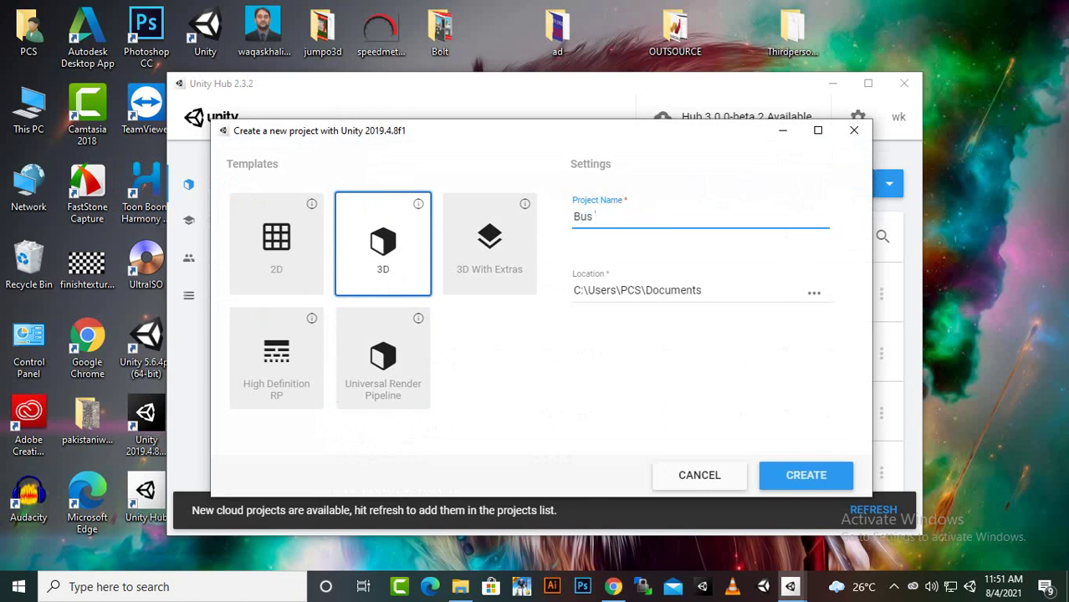
text(Simulator Pakistan)
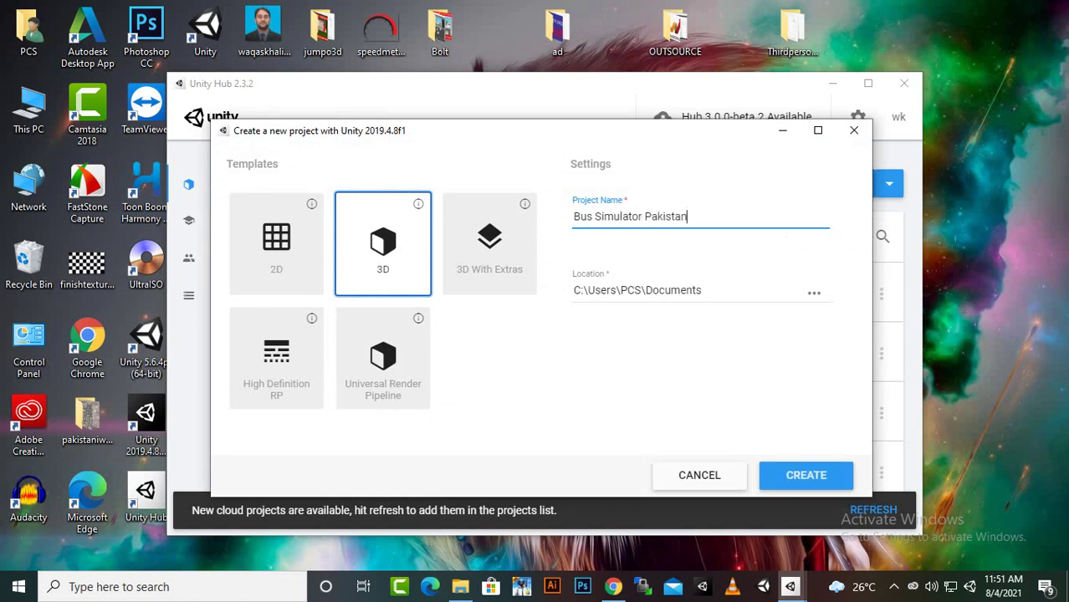
key(Return)
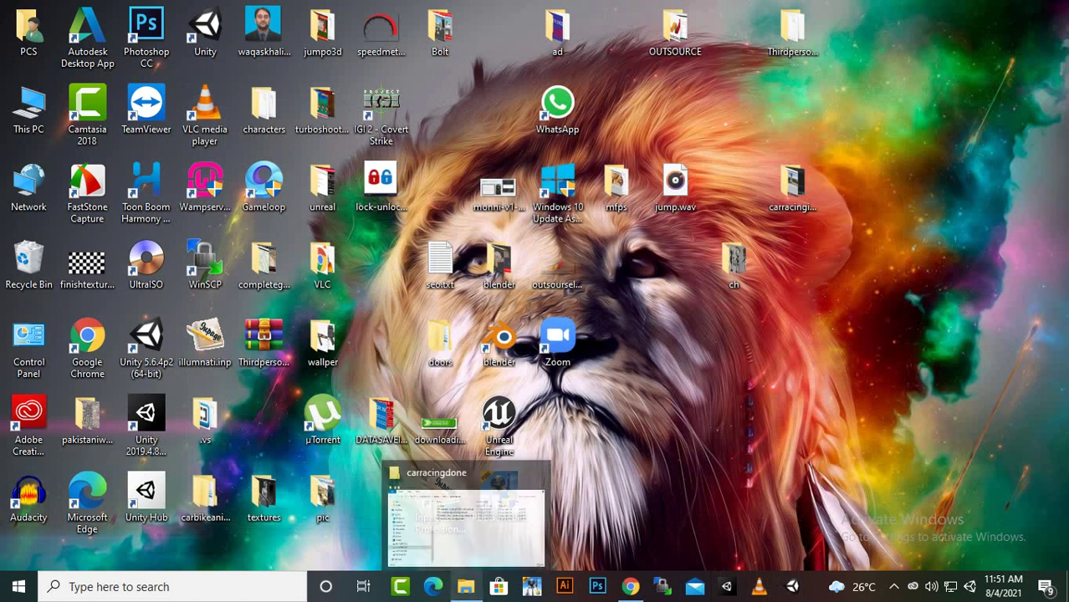
- Switch to the carracingdone folder in File Explorer and select the Realistic_Car_Controller_v3.45 Unity package
click(466, 586)
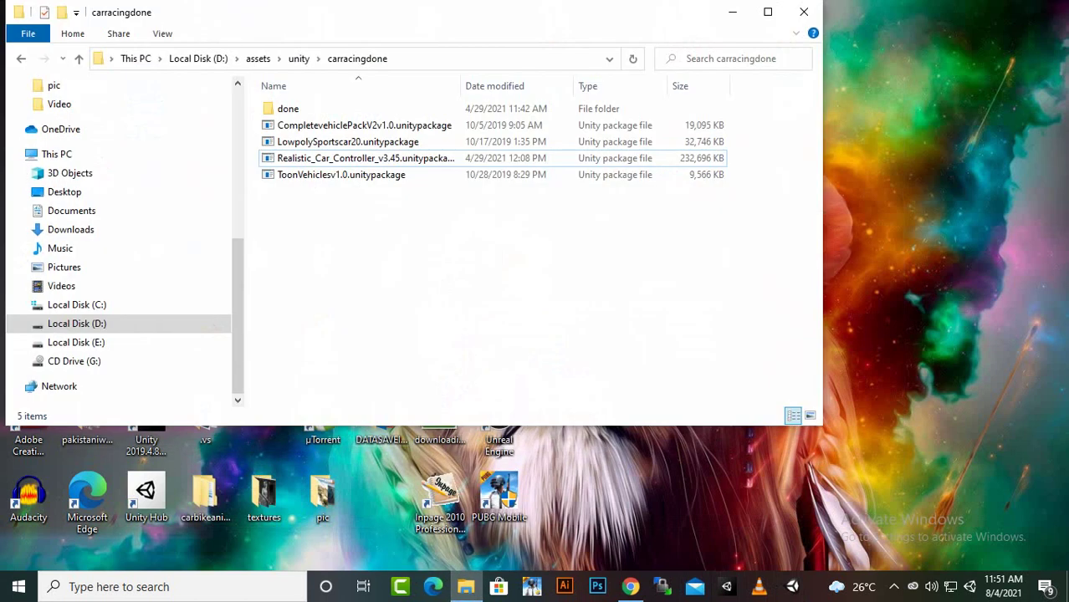
click(366, 158)
click(365, 218)
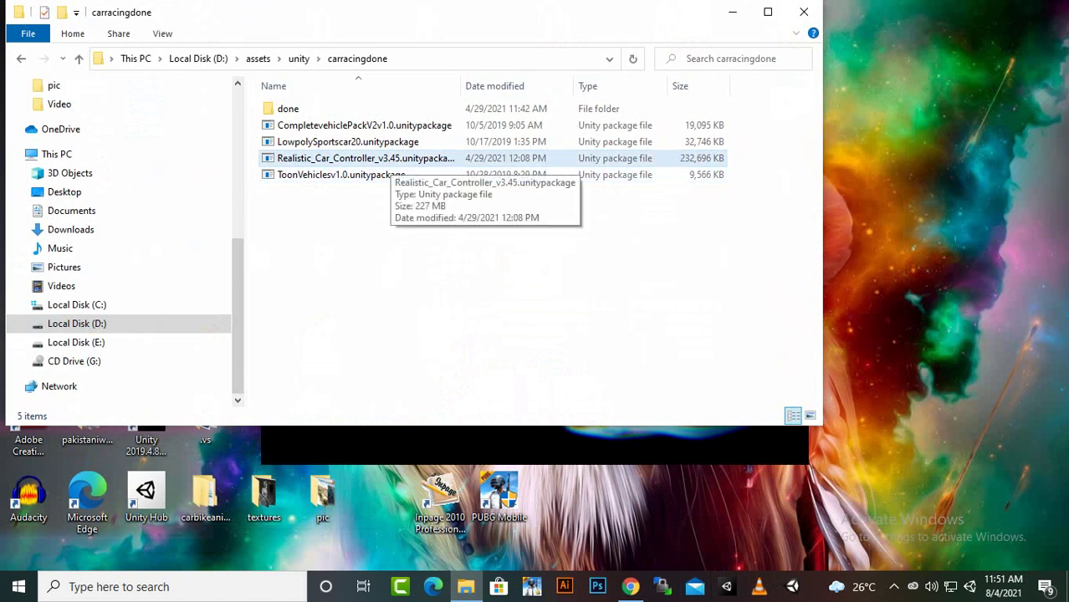
click(376, 159)
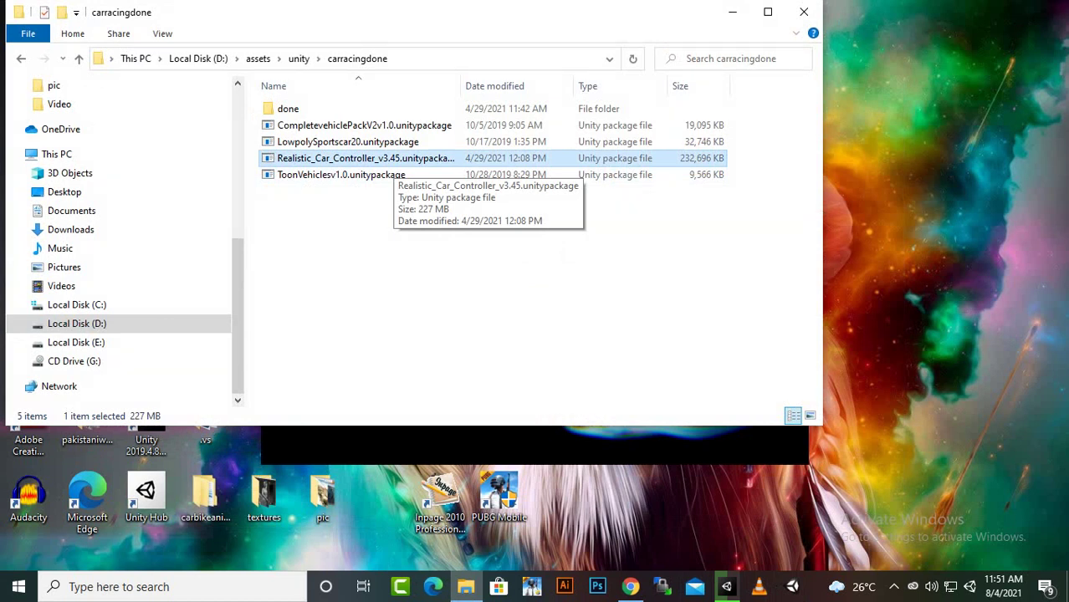
- Switch to Chrome and examine the Realistic Car Controller 3.3 page on incern.net, including its site search, title and leading features
click(630, 586)
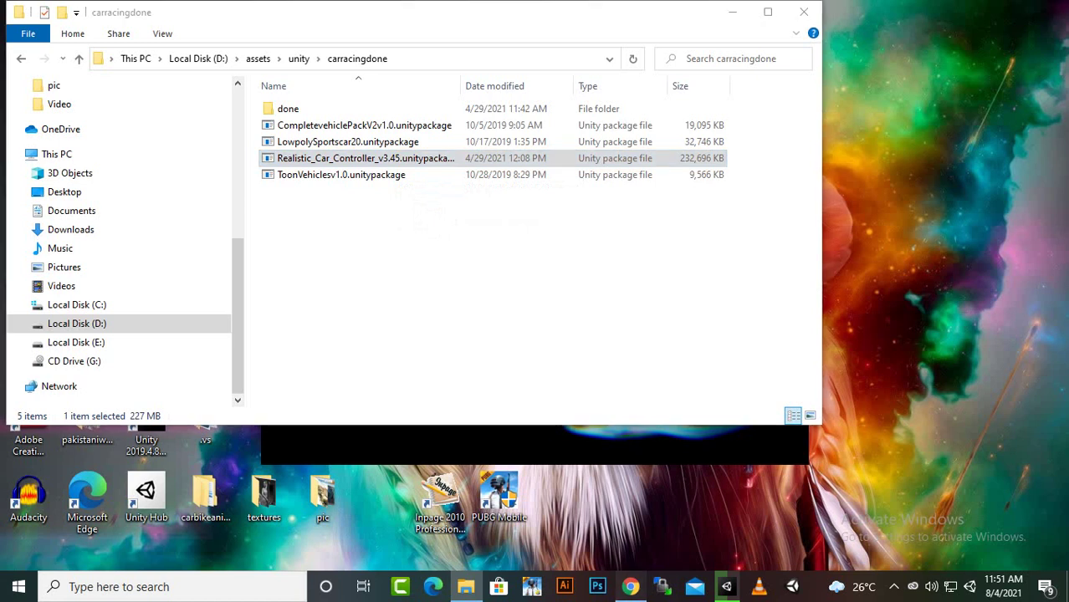
scroll(536, 292, up, 3)
scroll(535, 293, up, 2)
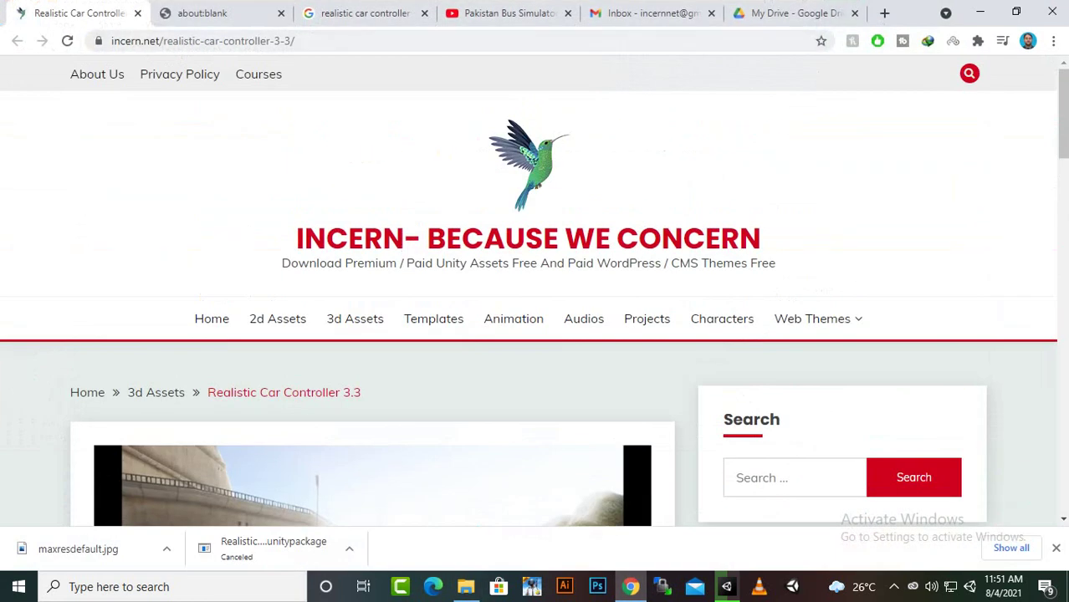
scroll(535, 293, down, 1)
click(794, 399)
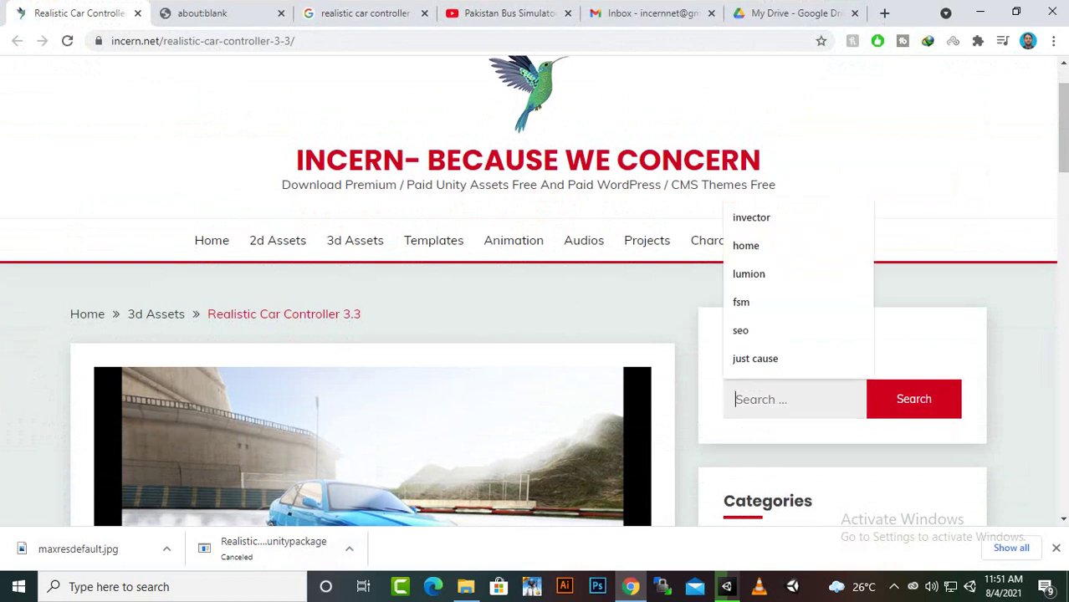
key(Escape)
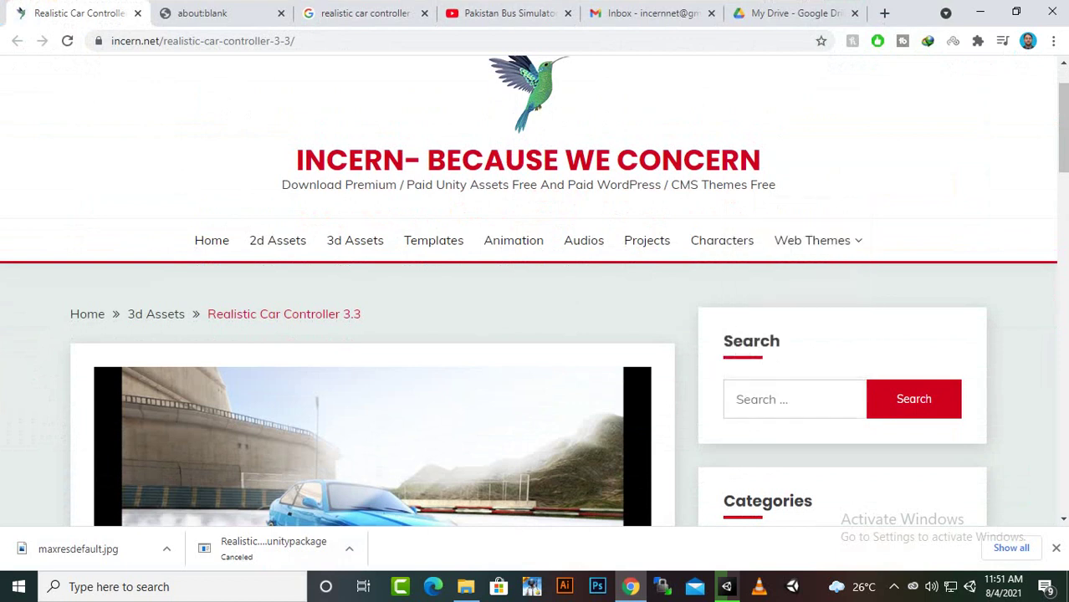
scroll(645, 318, up, 1)
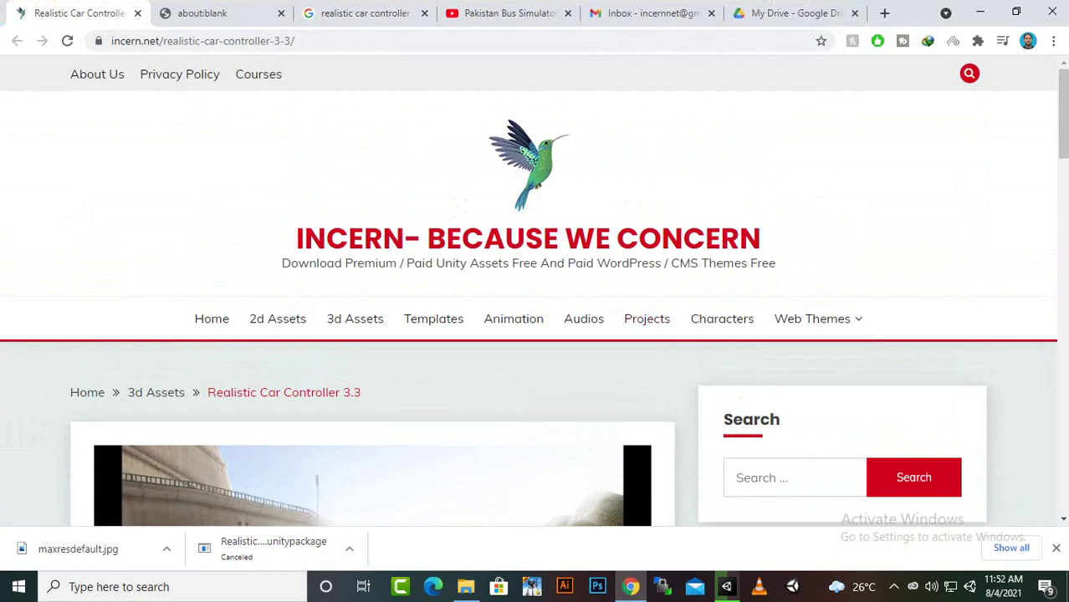
scroll(535, 292, down, 4)
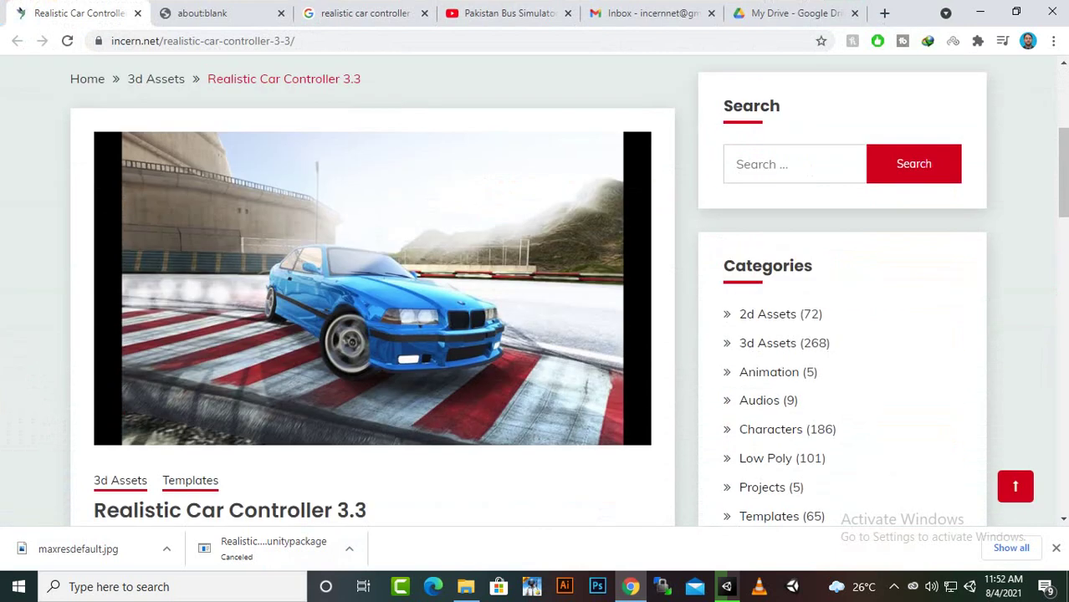
scroll(373, 293, down, 3)
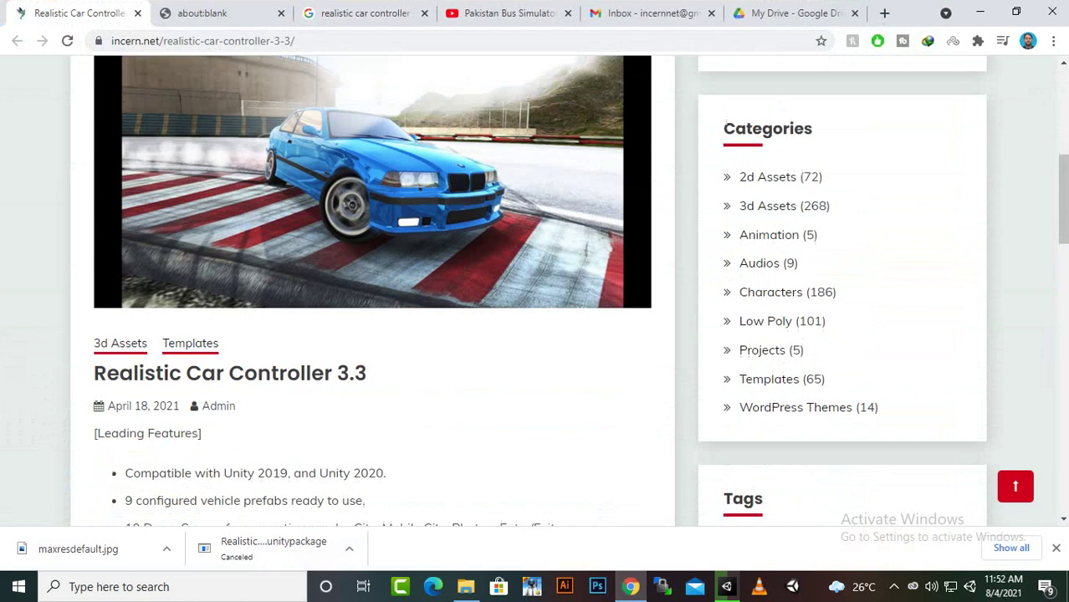
double_click(351, 275)
click(351, 276)
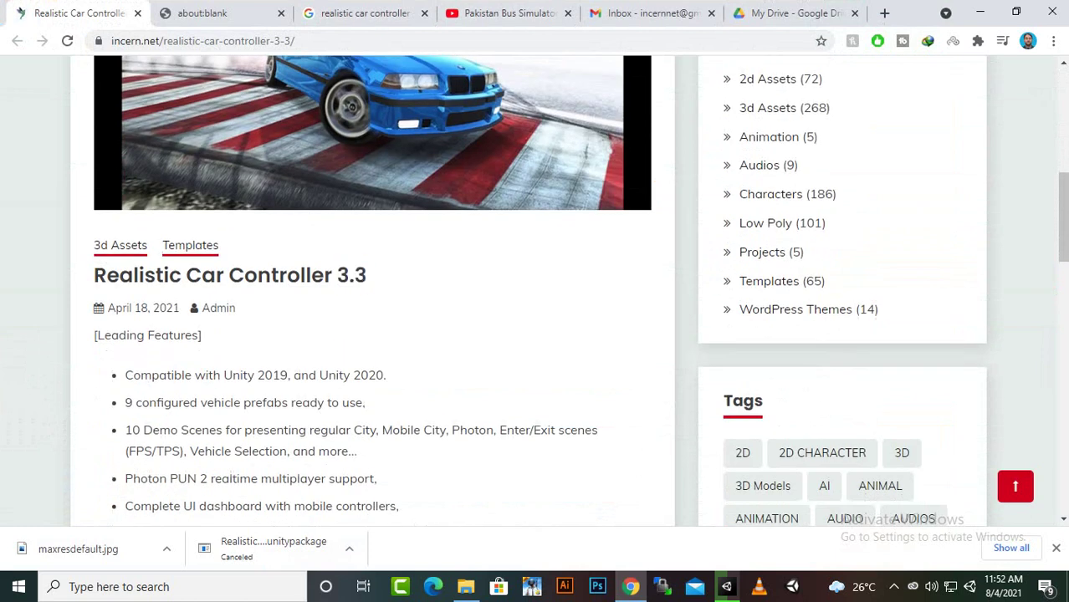
drag(337, 275, 366, 275)
click(352, 275)
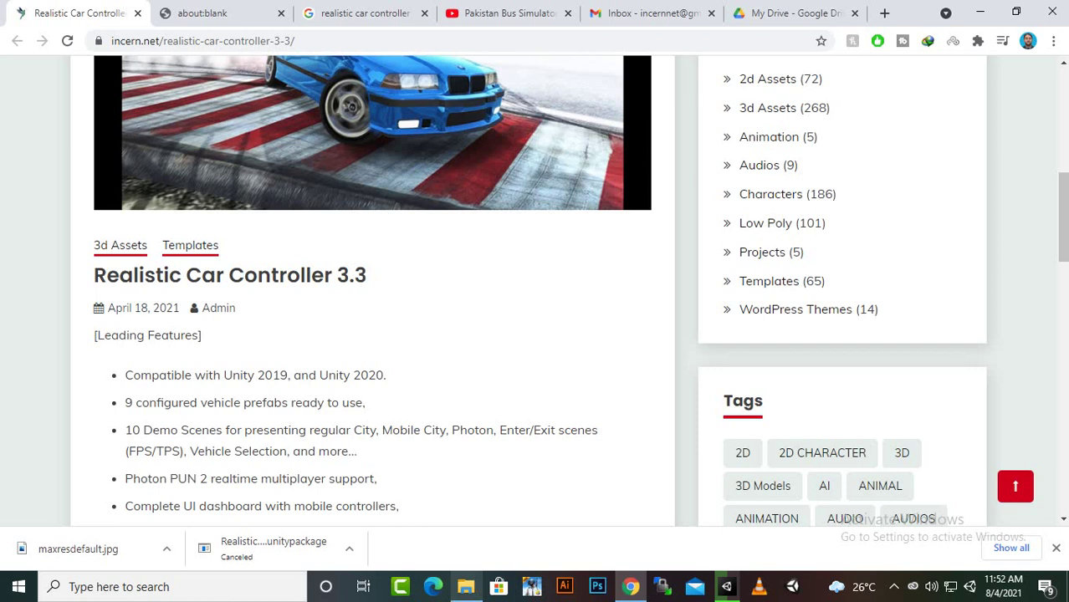
- Compare the local Realistic Car Controller package with the version on the web page, and minimize both windows
click(466, 586)
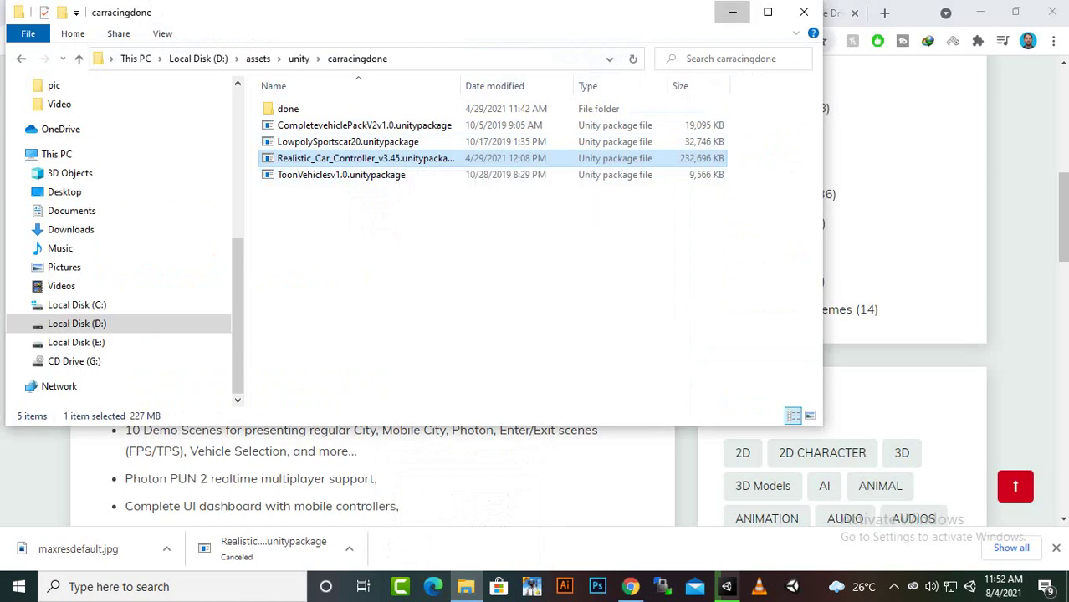
click(732, 12)
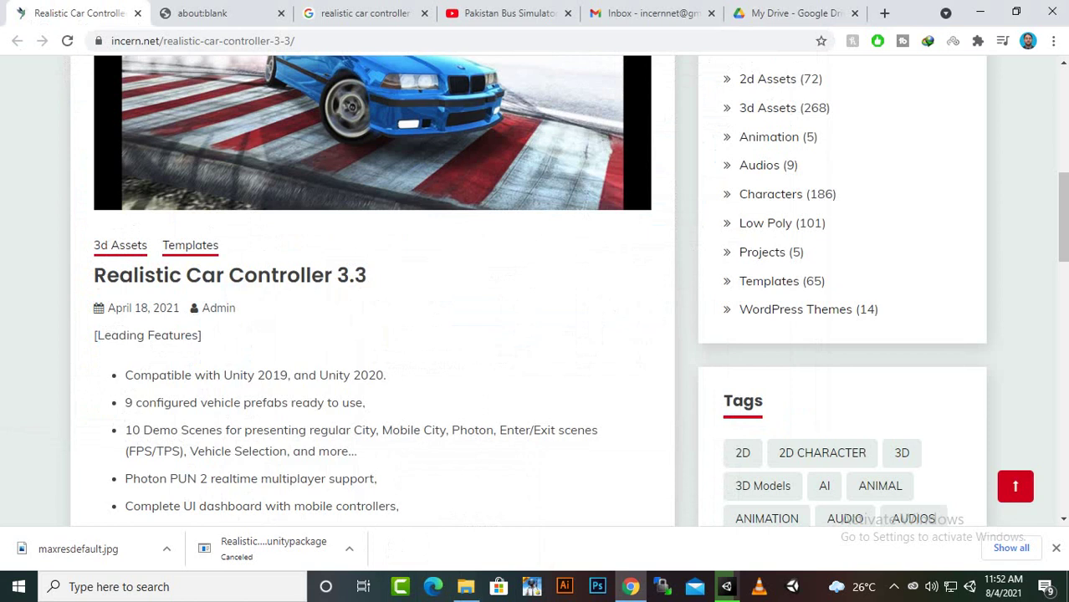
scroll(372, 293, up, 1)
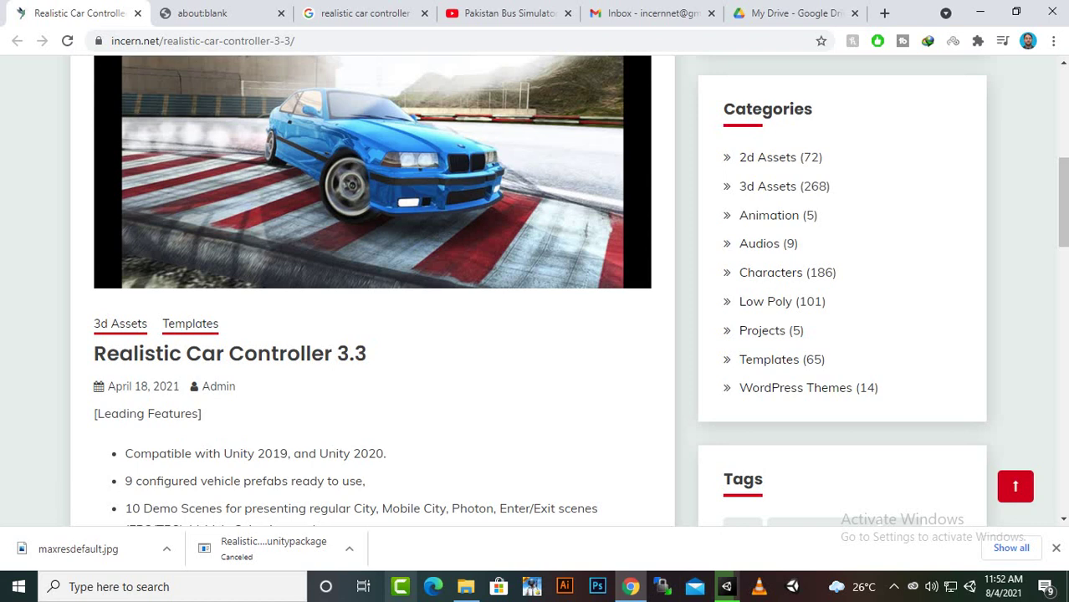
click(466, 586)
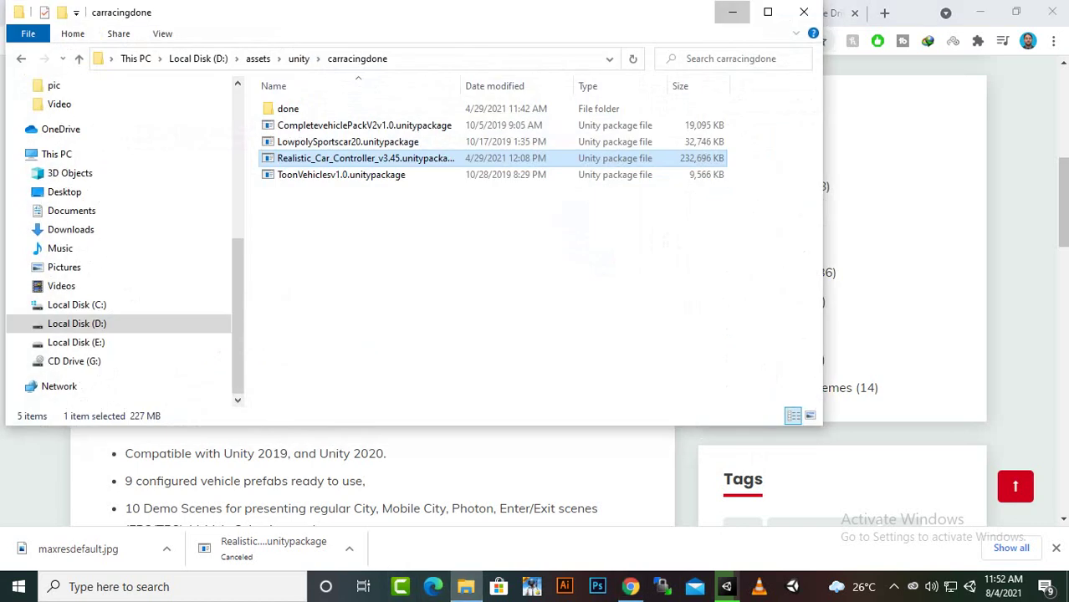
click(732, 12)
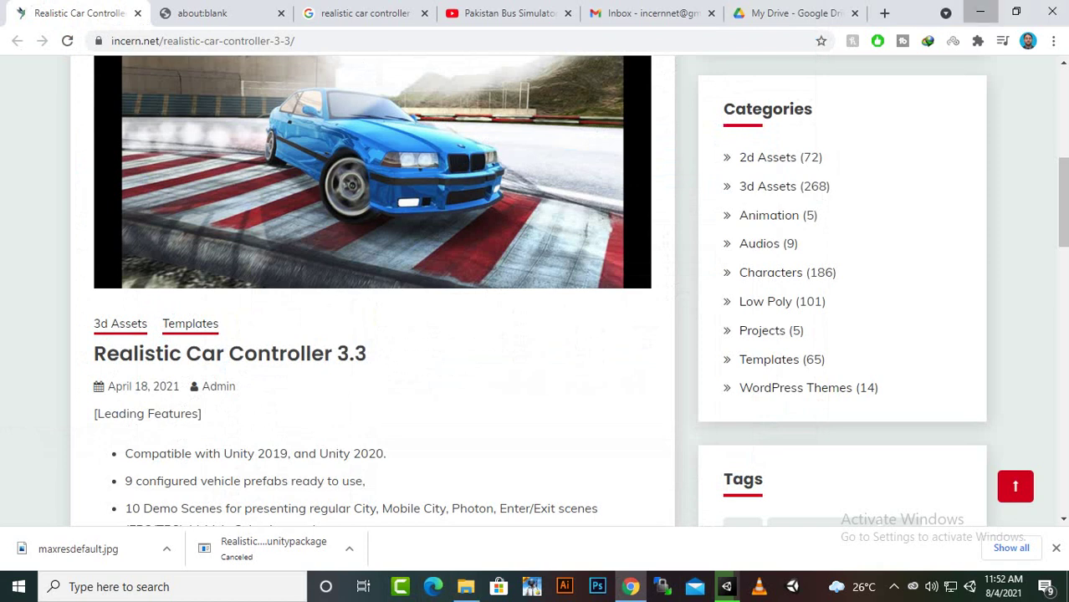
click(980, 12)
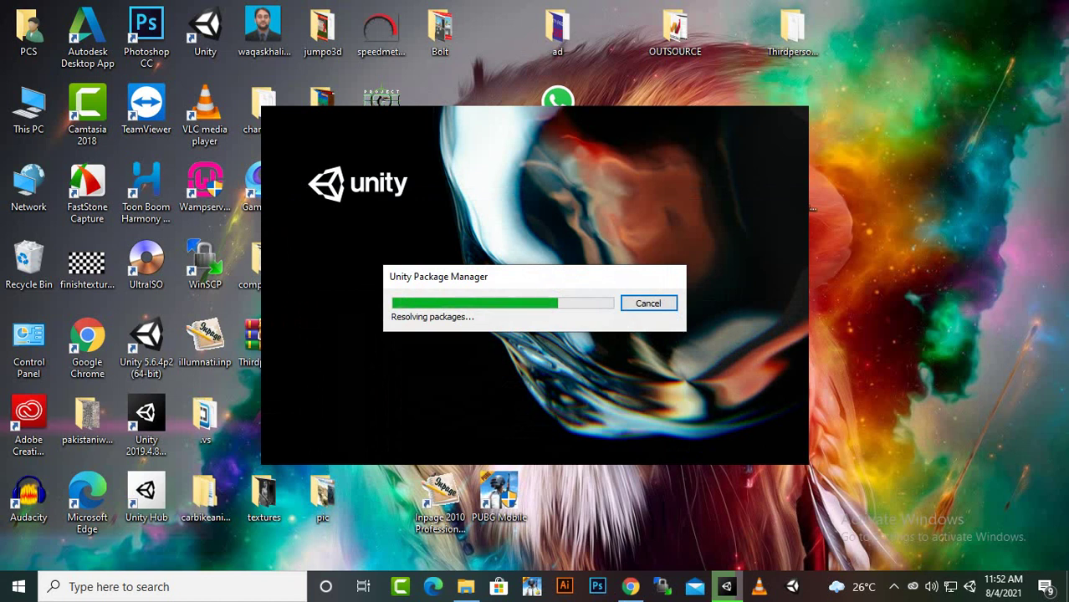
click(894, 586)
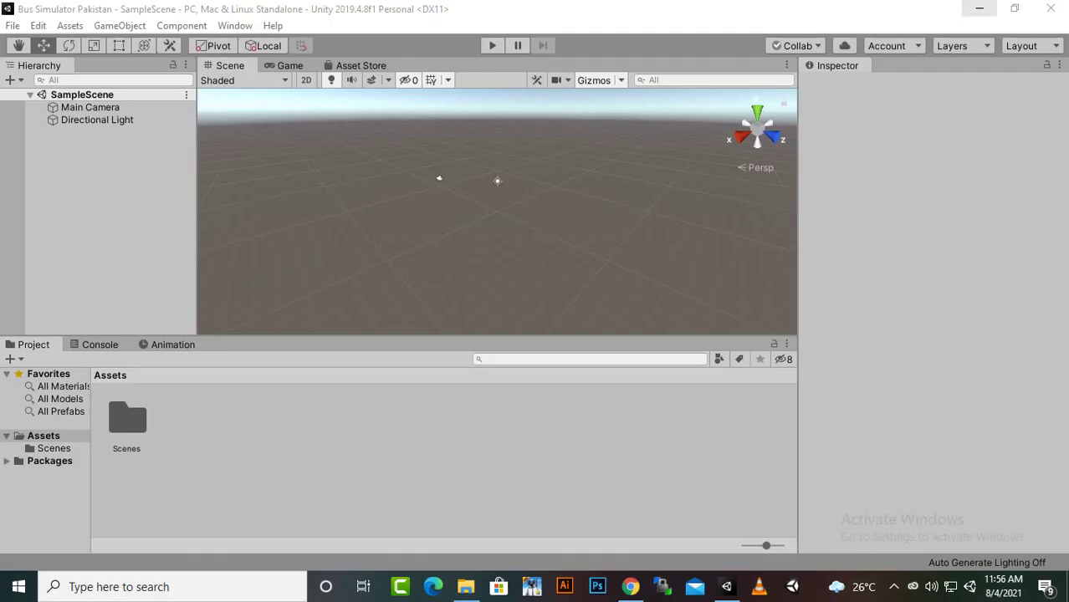
- Switch the project's build platform to Android in the Build Settings and close the dialog
click(13, 25)
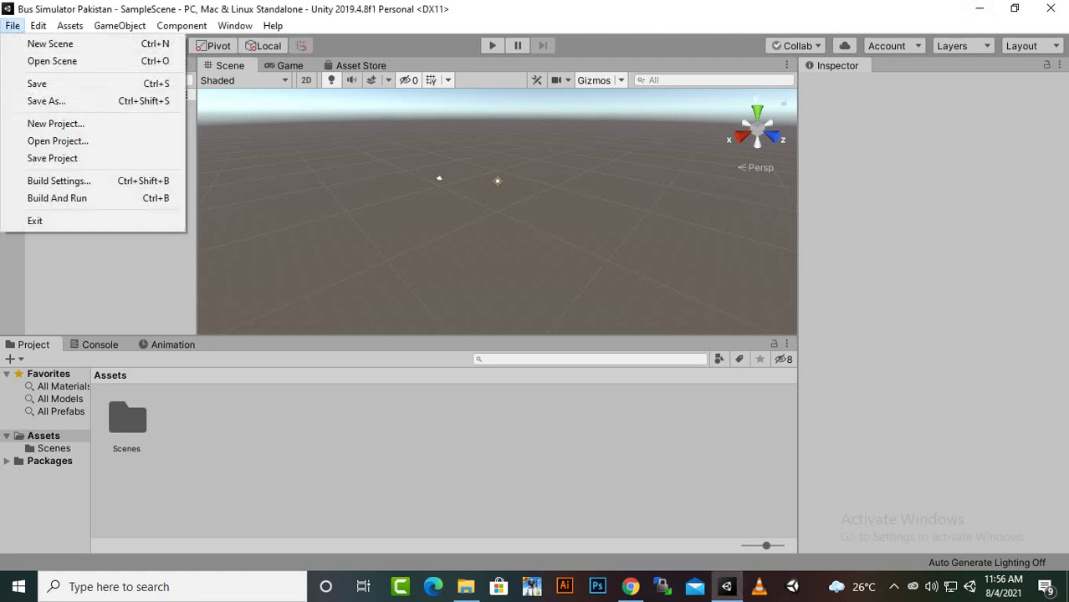
click(58, 181)
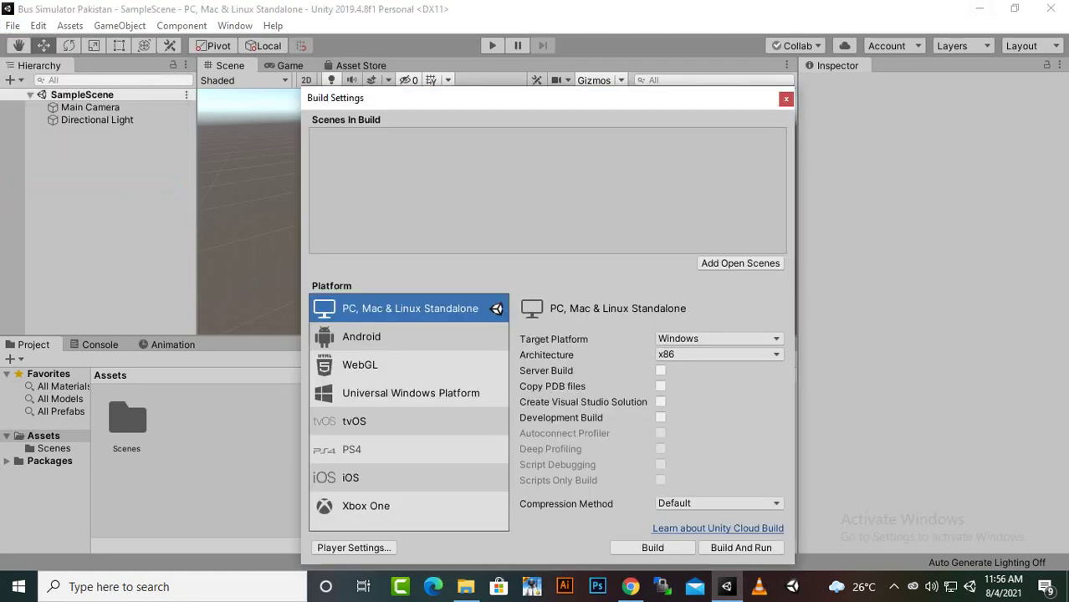
click(408, 337)
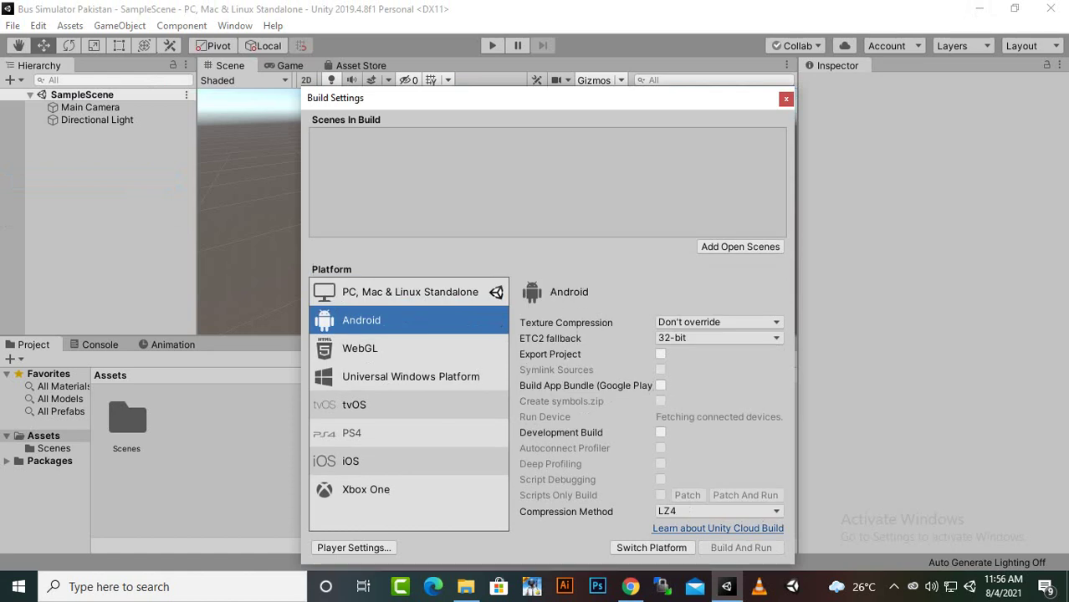
drag(636, 98, 603, 89)
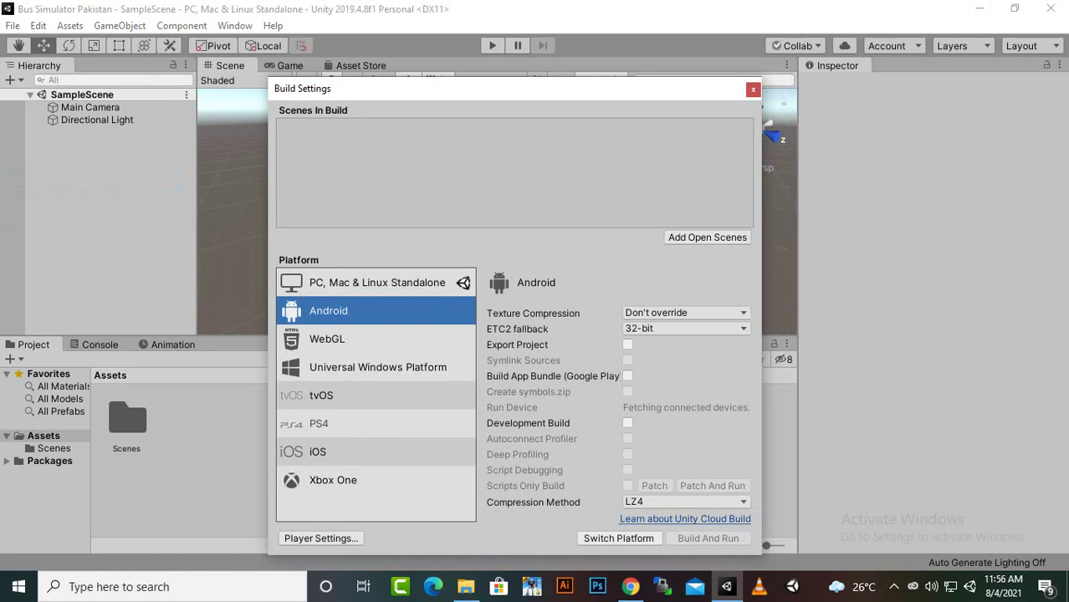
click(618, 538)
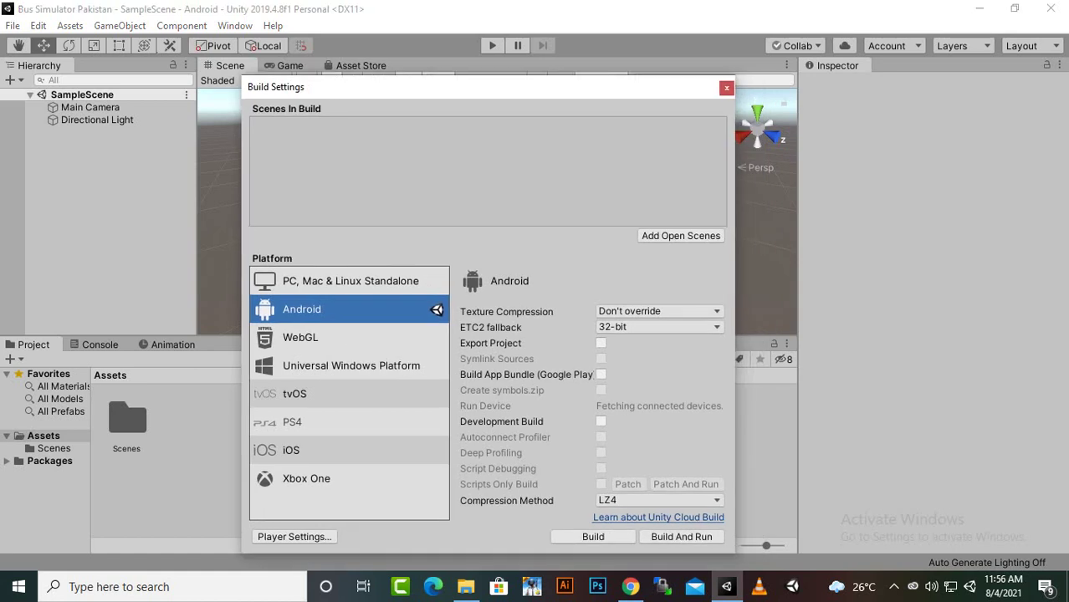
click(726, 88)
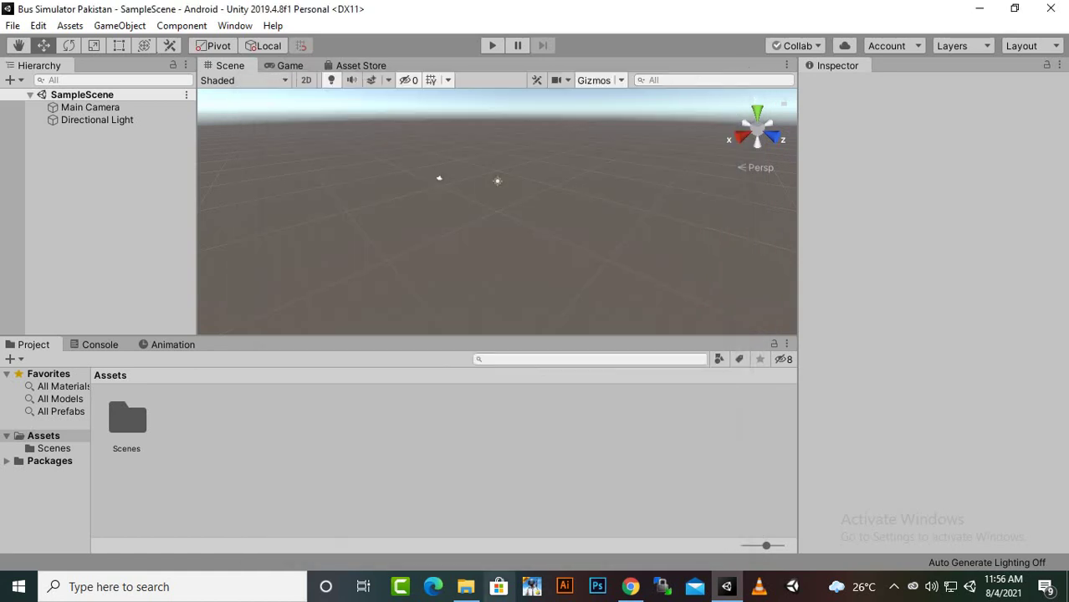
- Bring the Realistic_Car_Controller_v3.45 package from the carracingdone folder into the Unity project's Assets folder
click(465, 586)
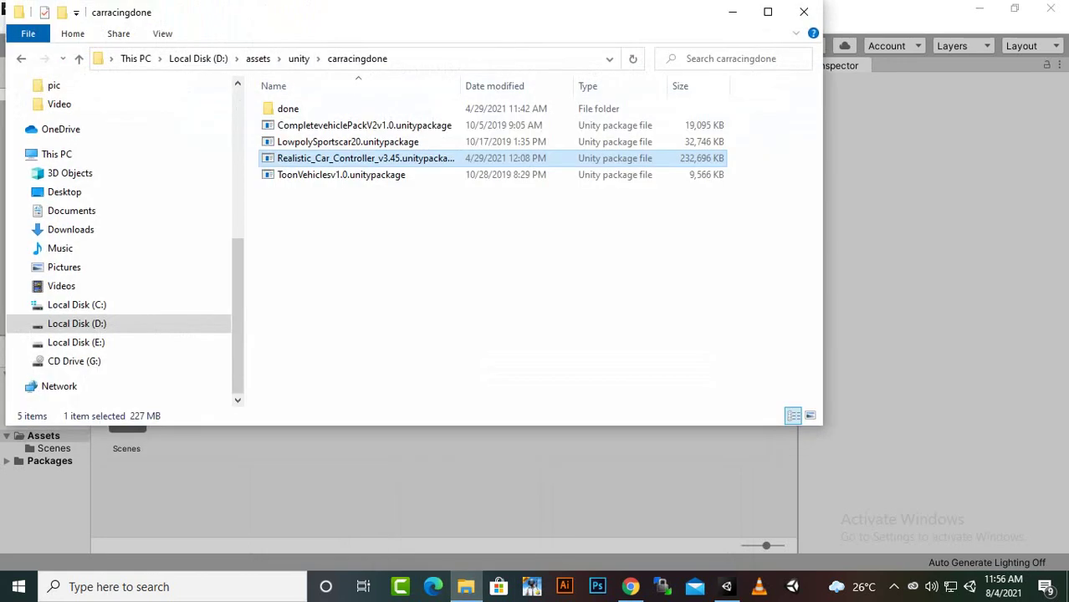
drag(401, 12, 764, 68)
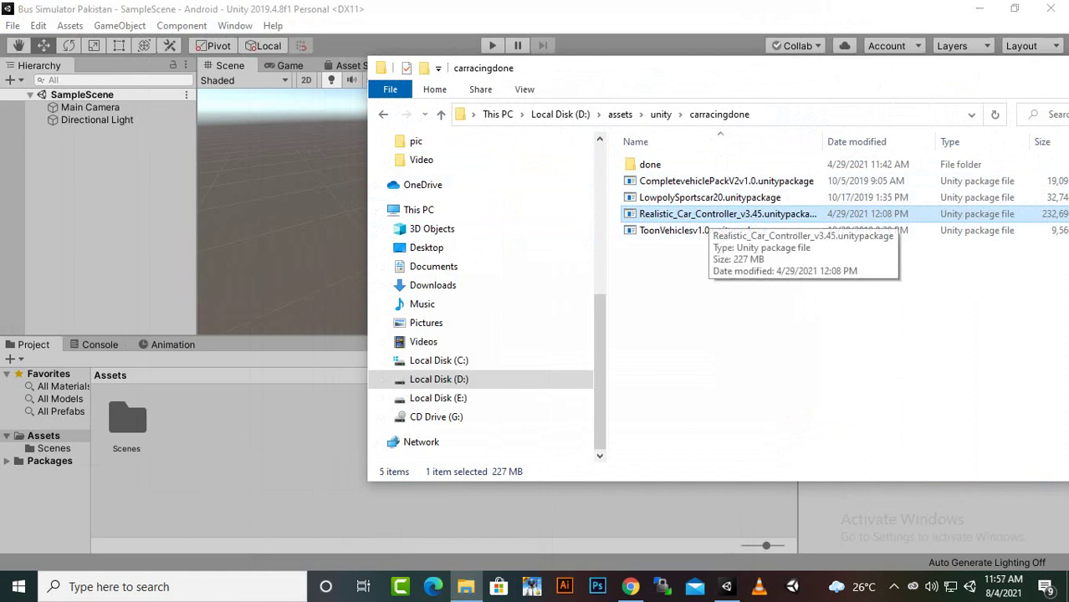
drag(710, 214, 251, 427)
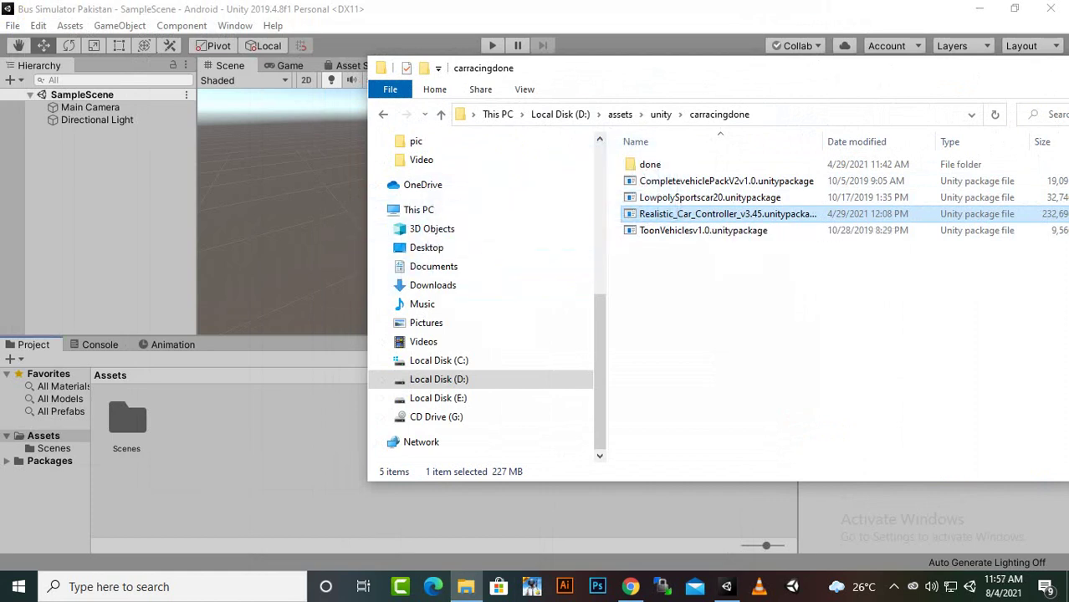